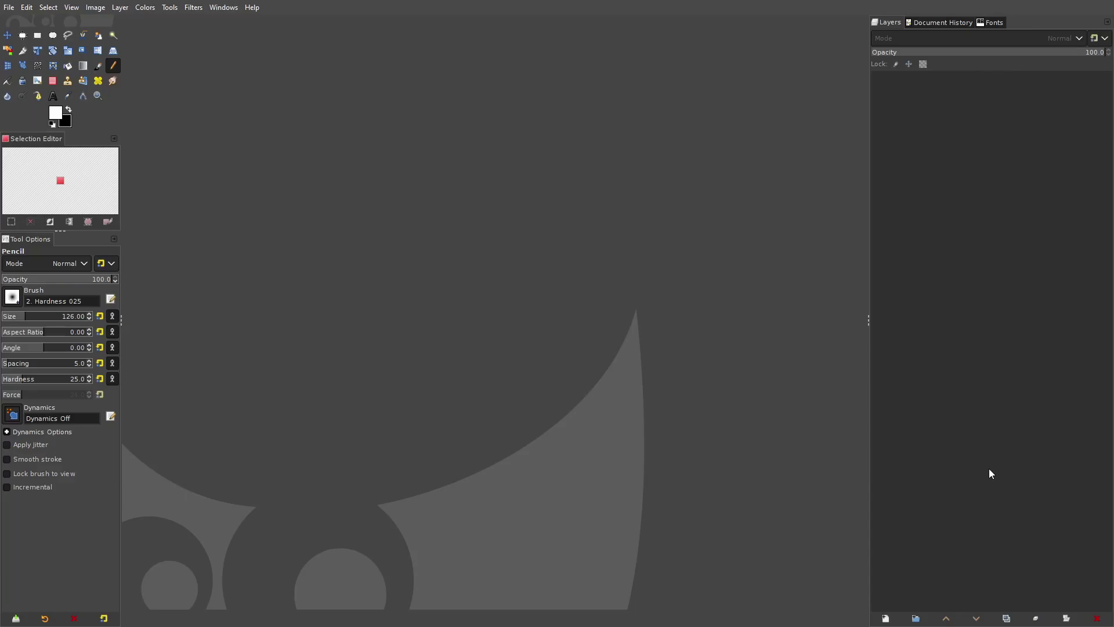
Create a new 1920 × 1080 px image and choose the Paintbrush tool.
left_click(9, 7)
left_click(24, 24)
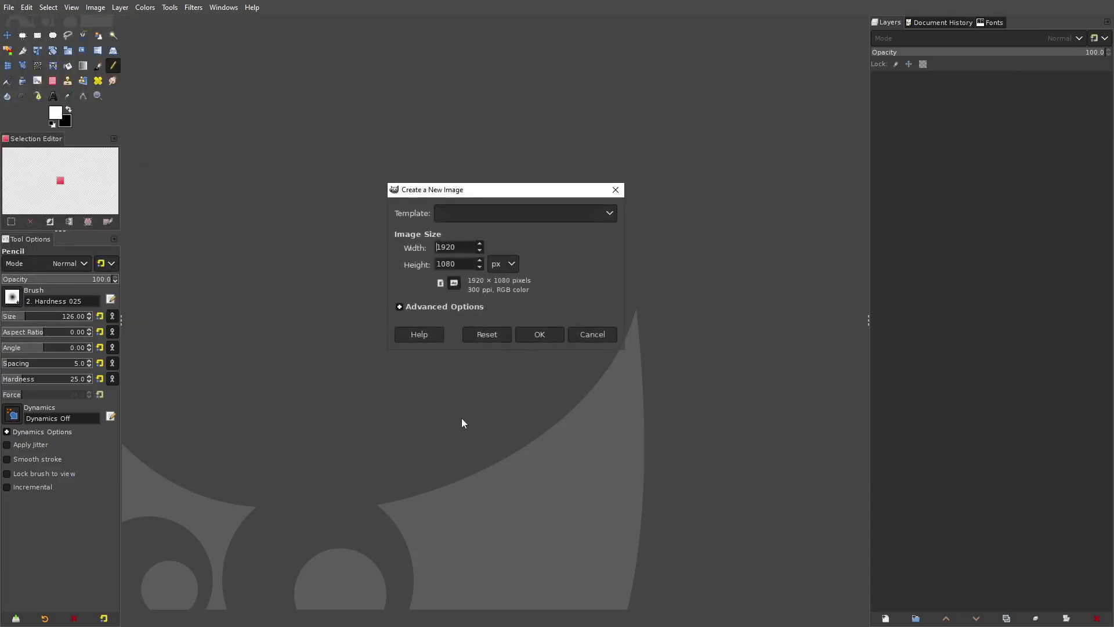
left_click(539, 335)
left_click(98, 66)
Paint overlapping white looping test strokes across the canvas and undo them.
mouse_move(330, 220)
left_mouse_down()
mouse_move(350, 318)
mouse_move(541, 298)
mouse_move(612, 370)
mouse_move(688, 252)
mouse_move(757, 413)
mouse_move(799, 248)
mouse_move(537, 210)
mouse_move(637, 423)
mouse_move(423, 495)
mouse_move(597, 434)
mouse_move(183, 446)
mouse_move(622, 221)
mouse_move(452, 351)
mouse_move(374, 330)
mouse_move(323, 332)
mouse_move(226, 403)
mouse_move(486, 325)
mouse_move(626, 257)
mouse_move(642, 232)
left_mouse_up()
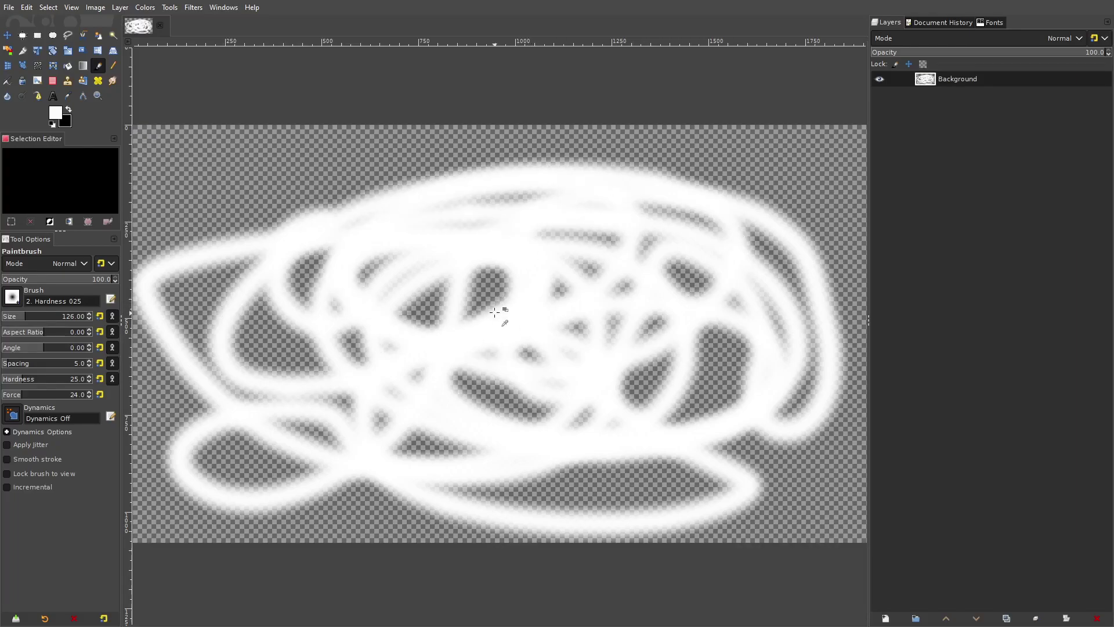
scroll(497, 317, "down", 1)
key("ctrl+z")
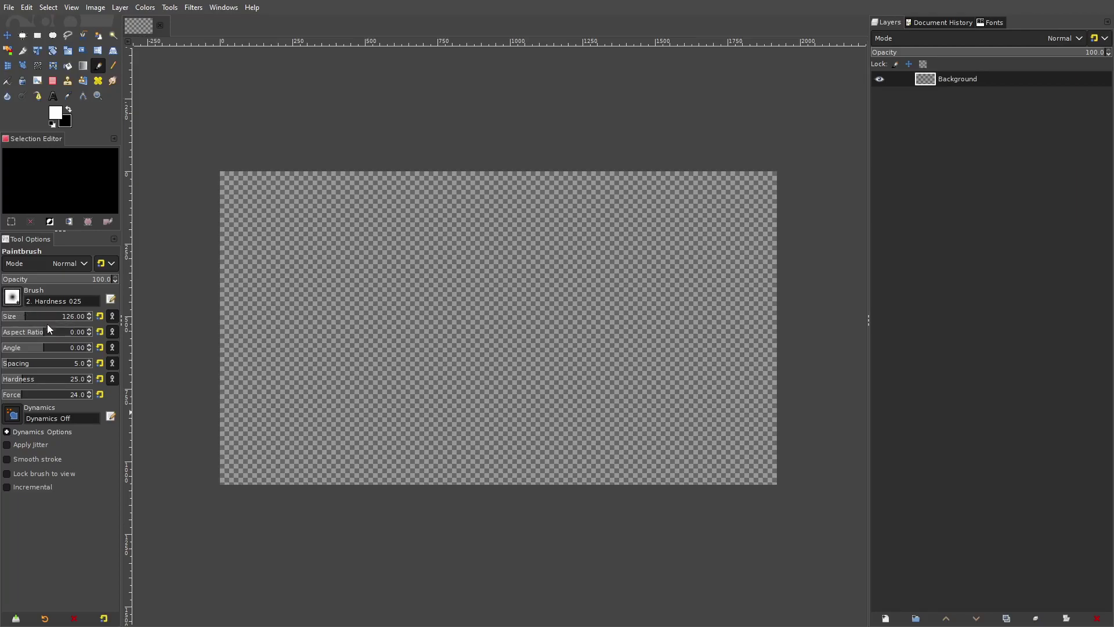
Lower the brush Force to 12, paint a white test squiggle on the canvas and undo it.
left_click_drag(39, 400, 3, 399)
left_click(13, 394)
mouse_move(433, 253)
left_mouse_down()
mouse_move(517, 417)
mouse_move(674, 399)
left_mouse_up()
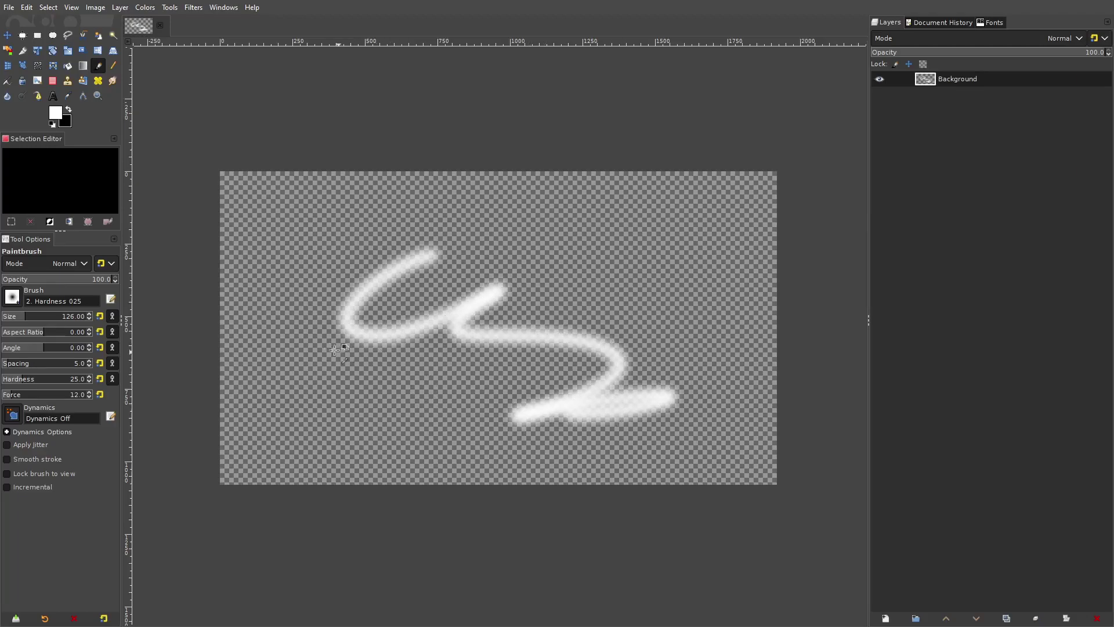
key("ctrl+z")
Reset the Paintbrush to its default settings of Force 50 and Size 51.
left_click(99, 395)
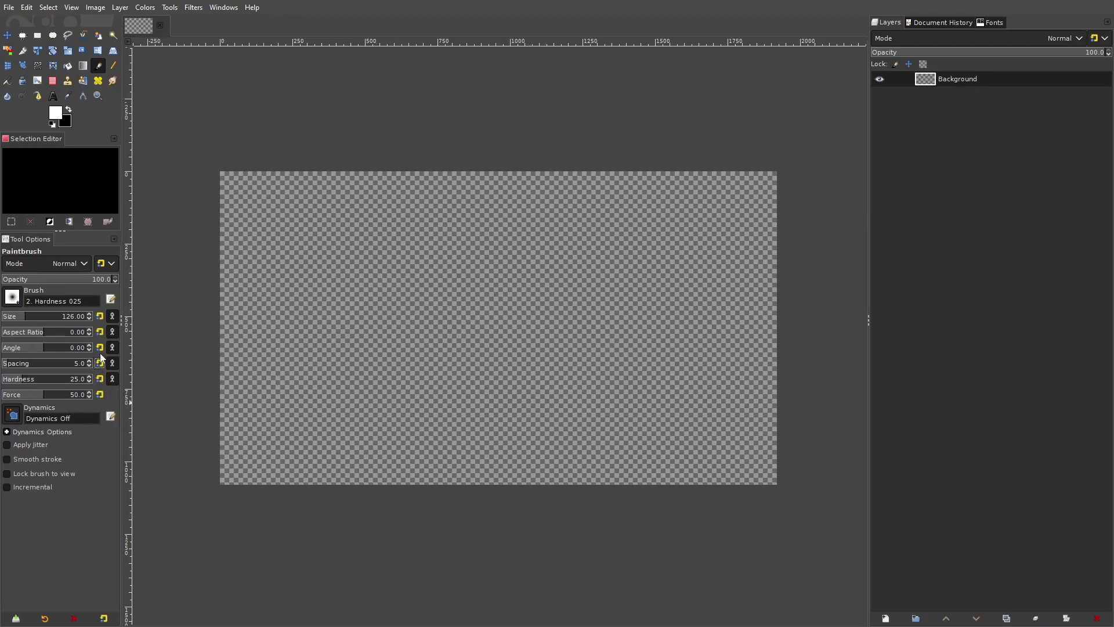
left_click(99, 316)
left_click_drag(39, 399, 5, 399)
left_click(100, 394)
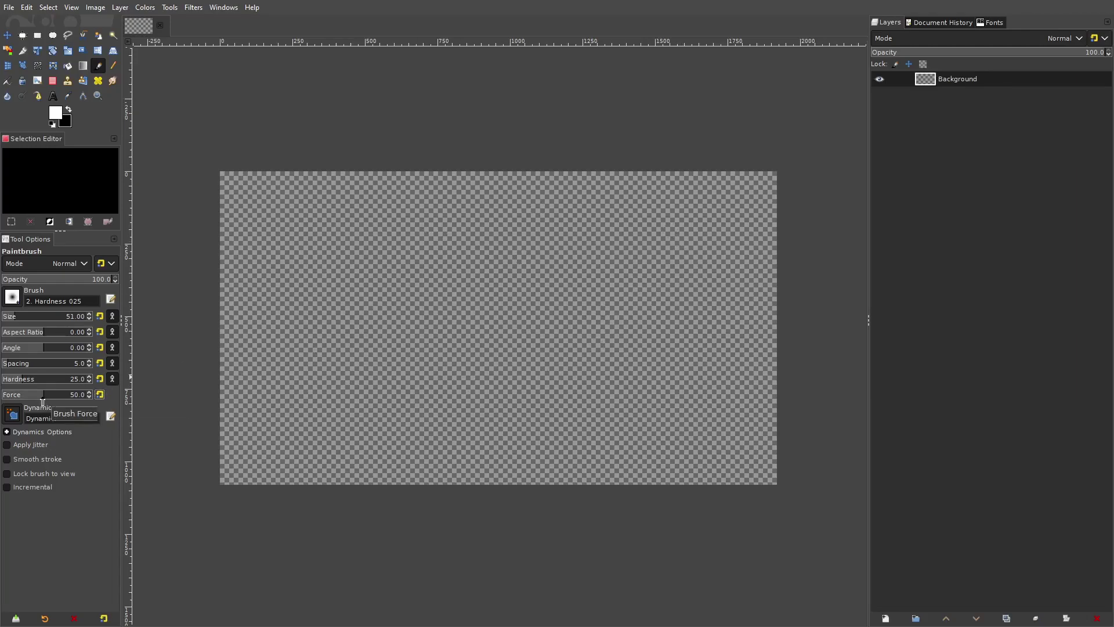
Handwrite a white test word on the canvas with the Paintbrush, then undo its strokes.
mouse_move(345, 246)
left_mouse_down()
mouse_move(470, 375)
mouse_move(650, 414)
mouse_move(654, 382)
mouse_move(412, 272)
mouse_move(529, 310)
left_mouse_up()
key("ctrl+z")
mouse_move(339, 235)
left_mouse_down()
mouse_move(459, 331)
mouse_move(525, 270)
mouse_move(592, 262)
left_mouse_up()
mouse_move(500, 232)
left_mouse_down()
mouse_move(462, 229)
mouse_move(476, 217)
left_mouse_up()
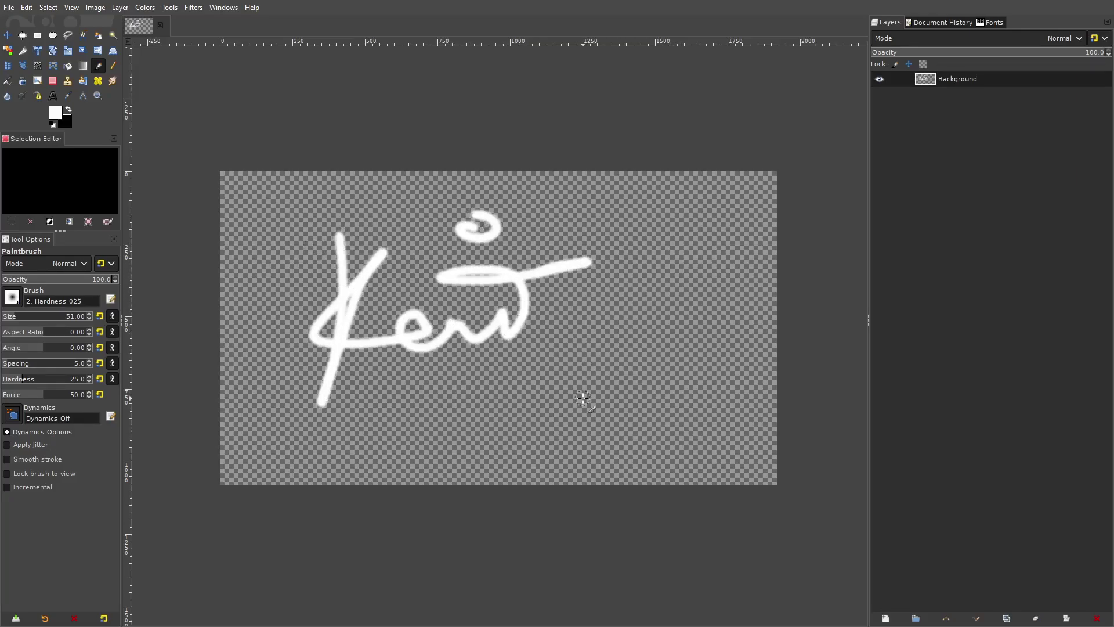
key("ctrl+z")
key("ctrl+z")
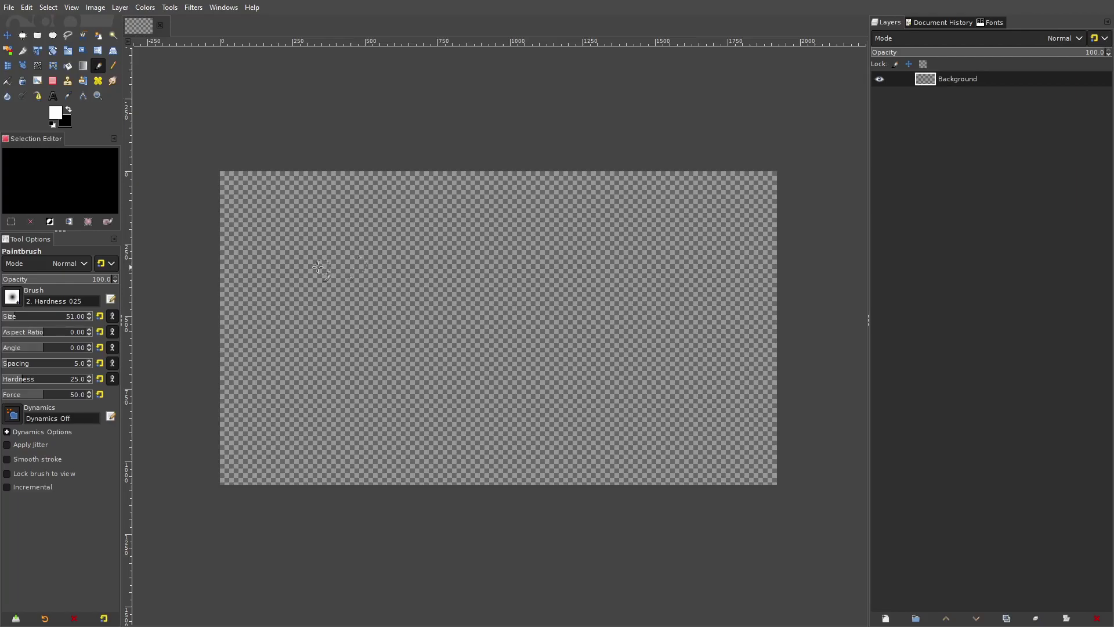
Set the brush size to 156 with opacity at 100 and look through the layer's blend modes.
left_click(25, 319)
mouse_move(53, 281)
left_mouse_down()
mouse_move(3, 280)
mouse_move(99, 277)
left_mouse_up()
left_click(946, 40)
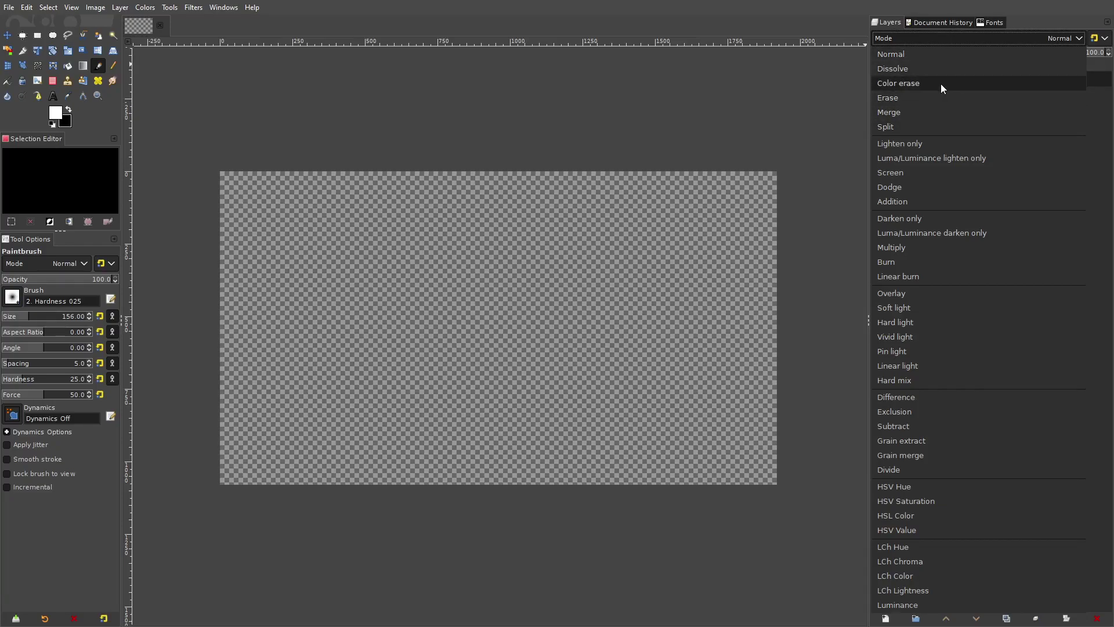
left_click(764, 75)
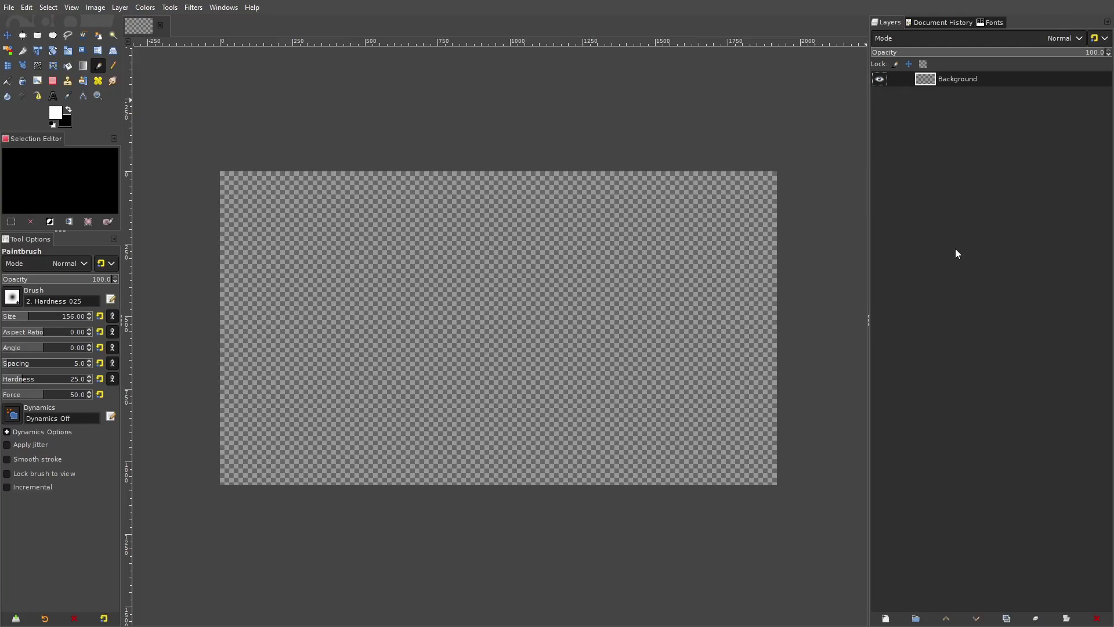
Set the Background layer's mode to Erase and try painting a stroke on it.
left_click(924, 39)
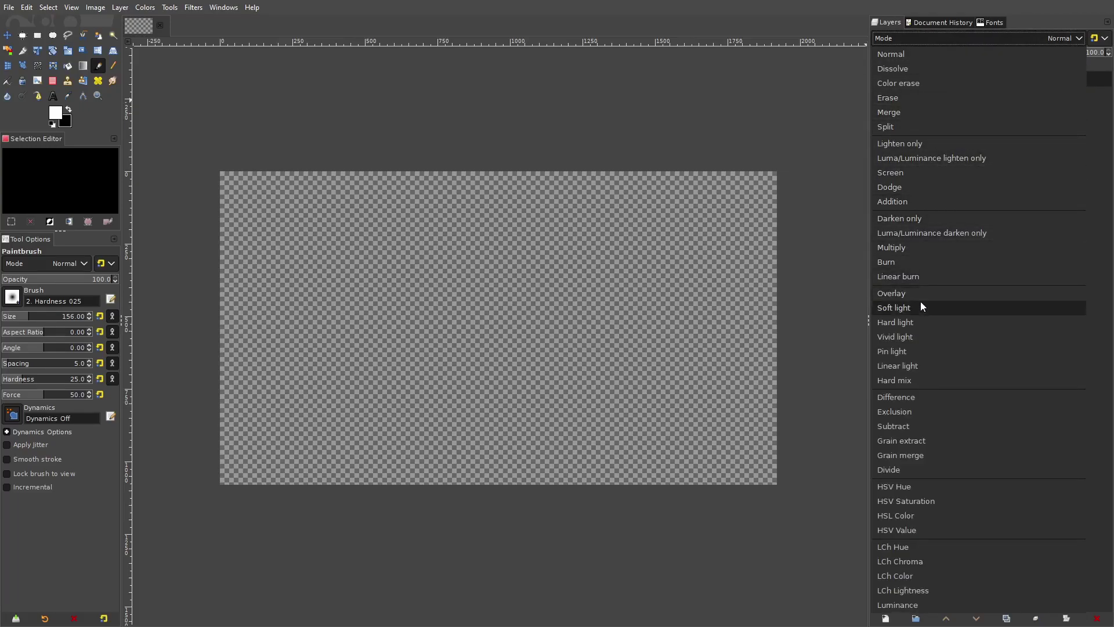
left_click(930, 100)
mouse_move(334, 316)
left_mouse_down()
mouse_move(413, 224)
mouse_move(424, 297)
left_mouse_up()
Switch the Background layer's mode to Screen and paint a white zigzag stroke on it.
left_click(894, 38)
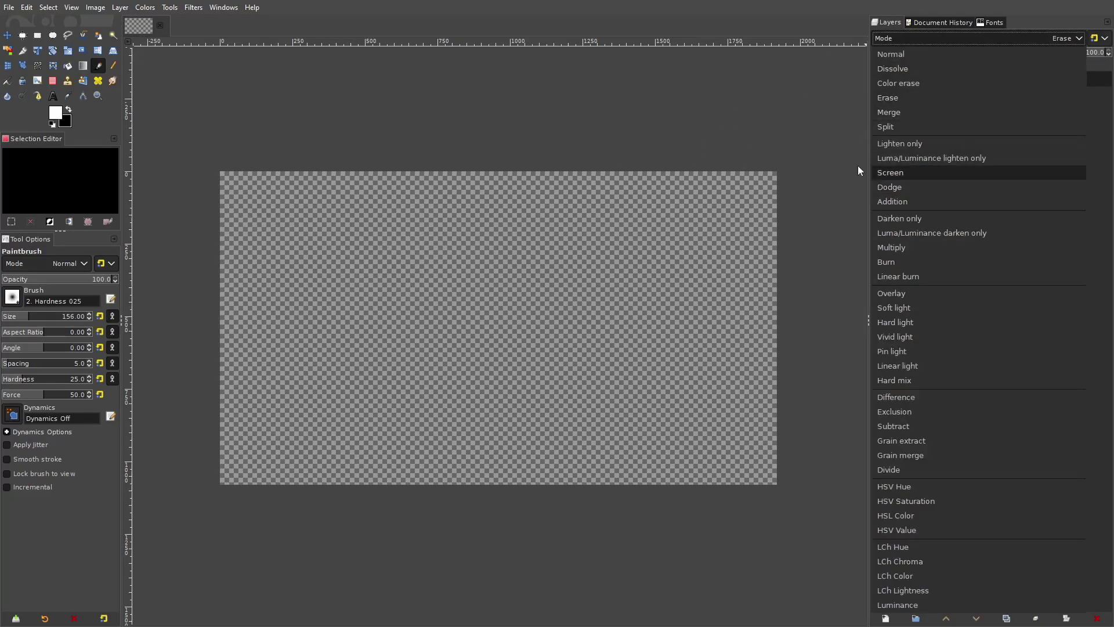
left_click(918, 173)
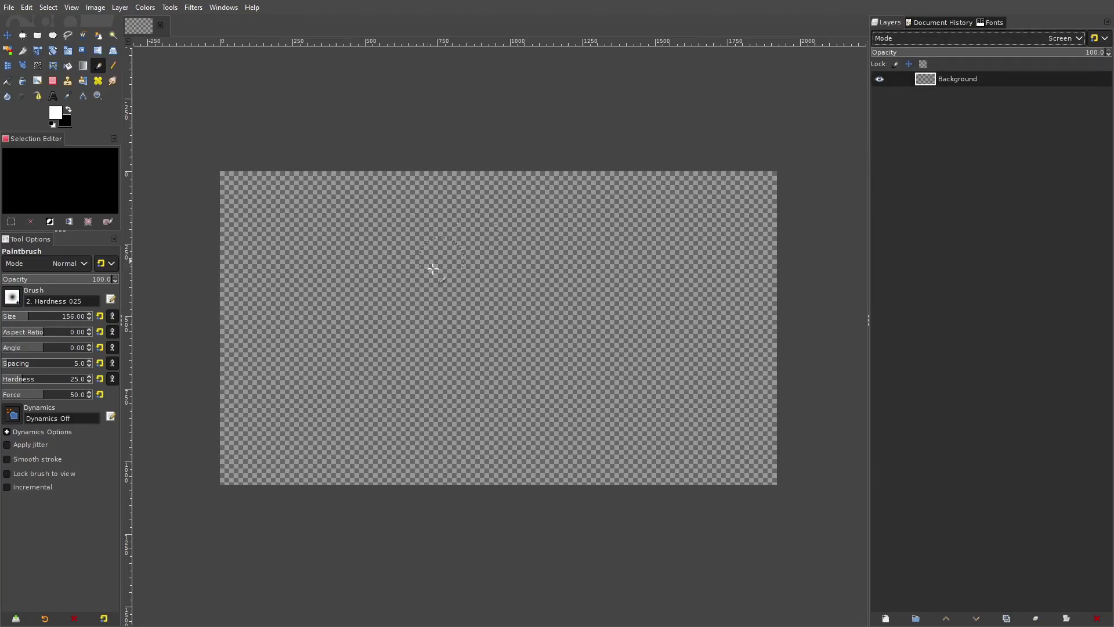
mouse_move(354, 255)
left_mouse_down()
mouse_move(365, 325)
mouse_move(503, 299)
left_mouse_up()
Add a new layer, fill it with white and place it beneath the Background layer, with the Paintbrush active.
left_click(889, 619)
left_click(1028, 585)
left_click(68, 66)
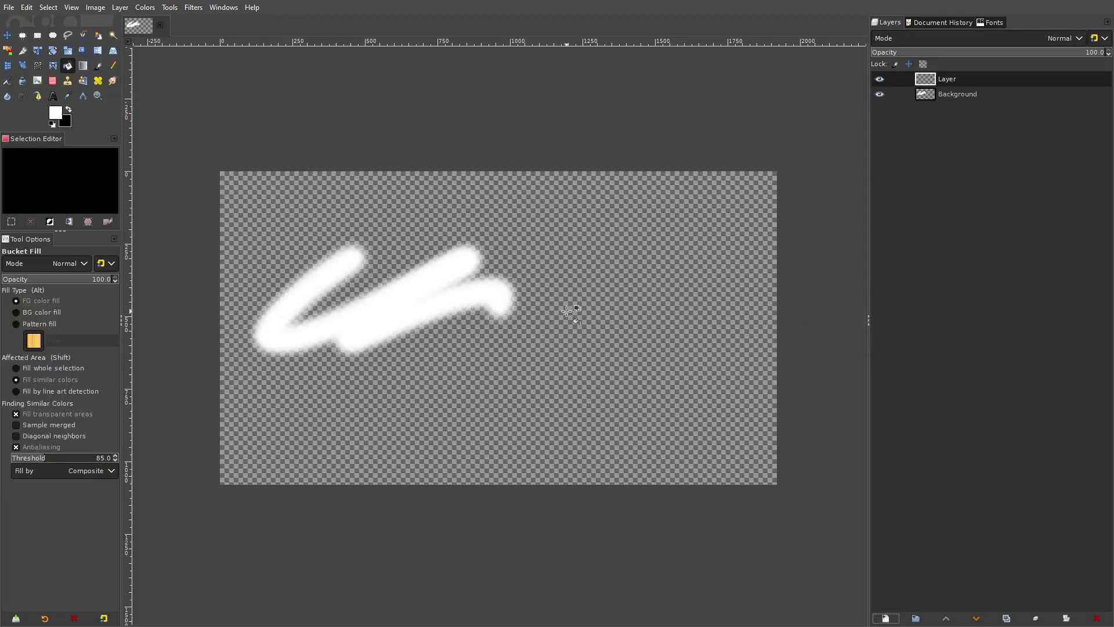
left_click(490, 290)
left_click(98, 65)
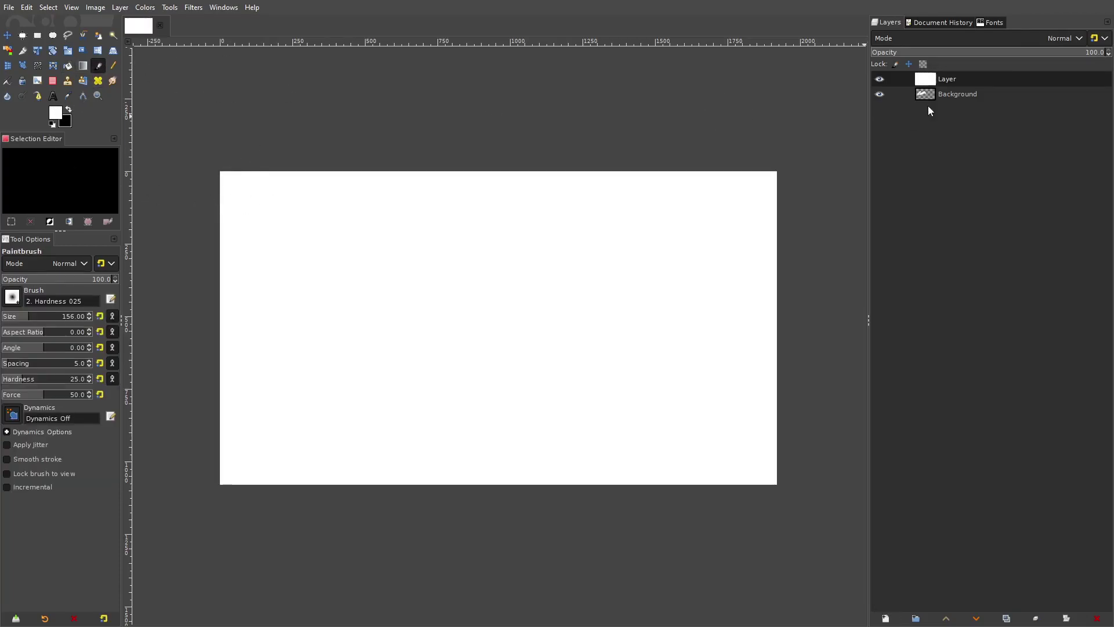
left_click_drag(944, 76, 947, 98)
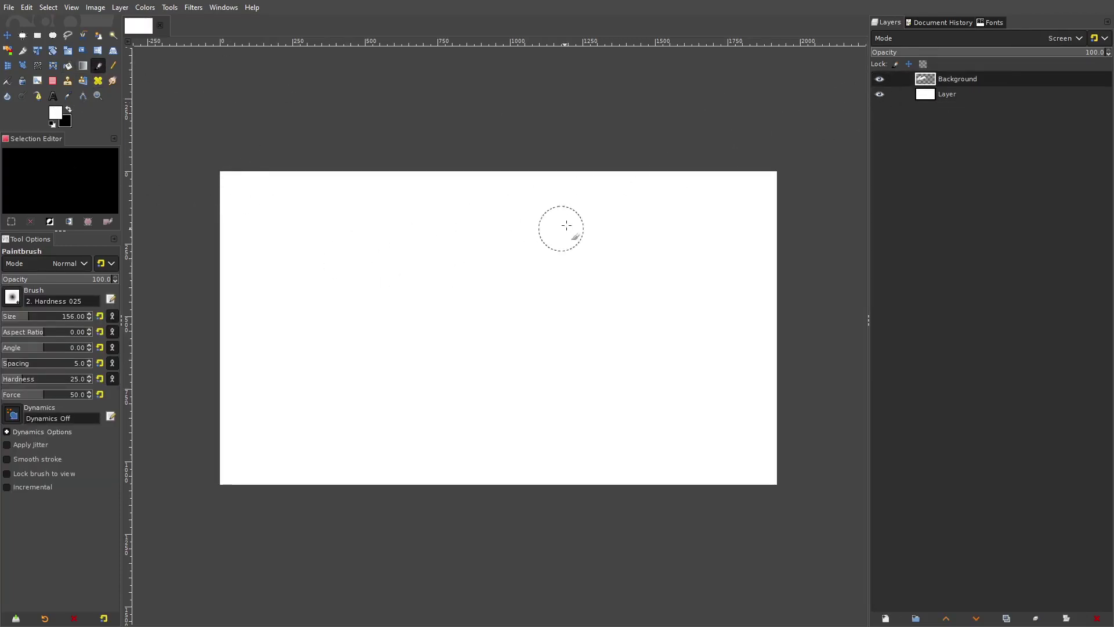
Delete both layers and create a transparent 1920 × 1080 px layer in Normal mode.
left_click(1099, 619)
left_click(885, 618)
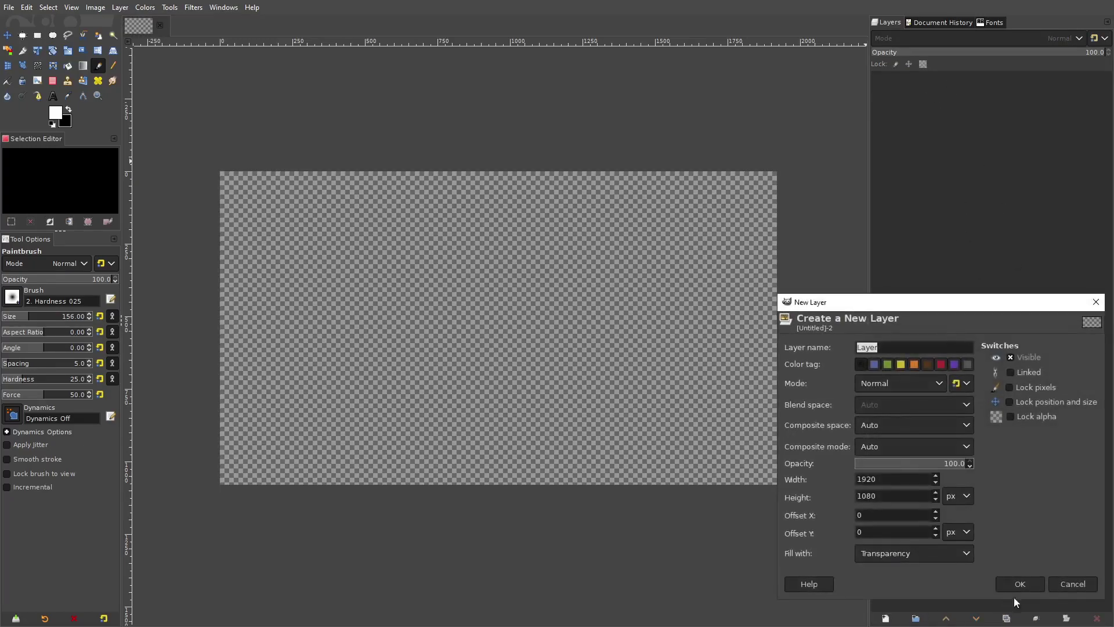
key("Escape")
Paint white test strokes with the layer mode kept at Normal, then clear them from the layer.
left_click(915, 40)
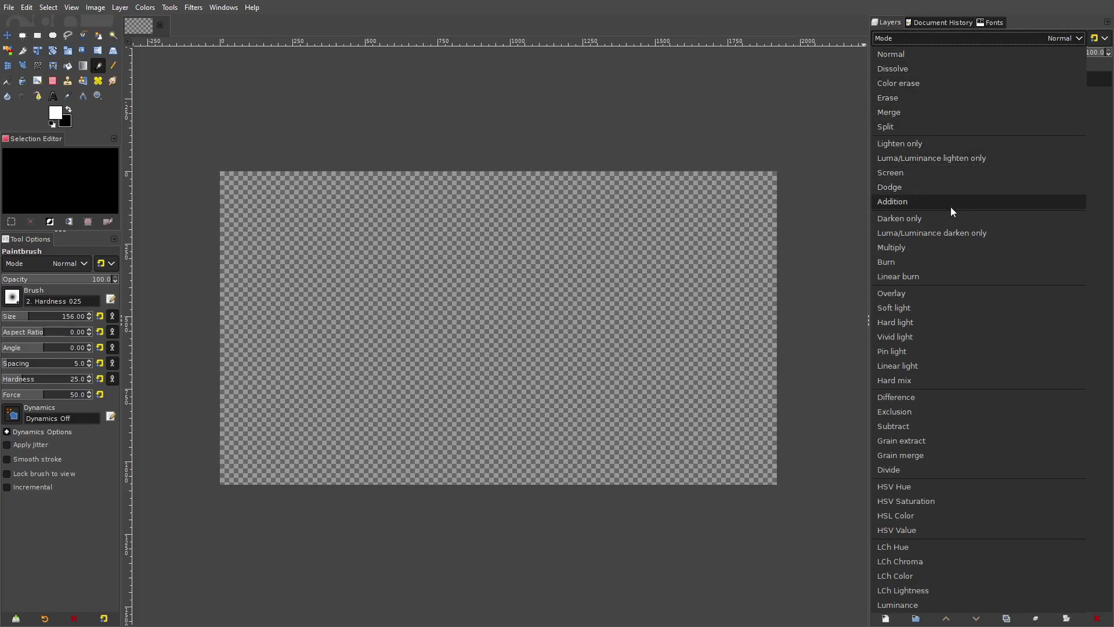
left_click(383, 234)
mouse_move(328, 283)
left_mouse_down()
mouse_move(434, 363)
mouse_move(607, 267)
mouse_move(673, 334)
left_mouse_up()
left_click(898, 43)
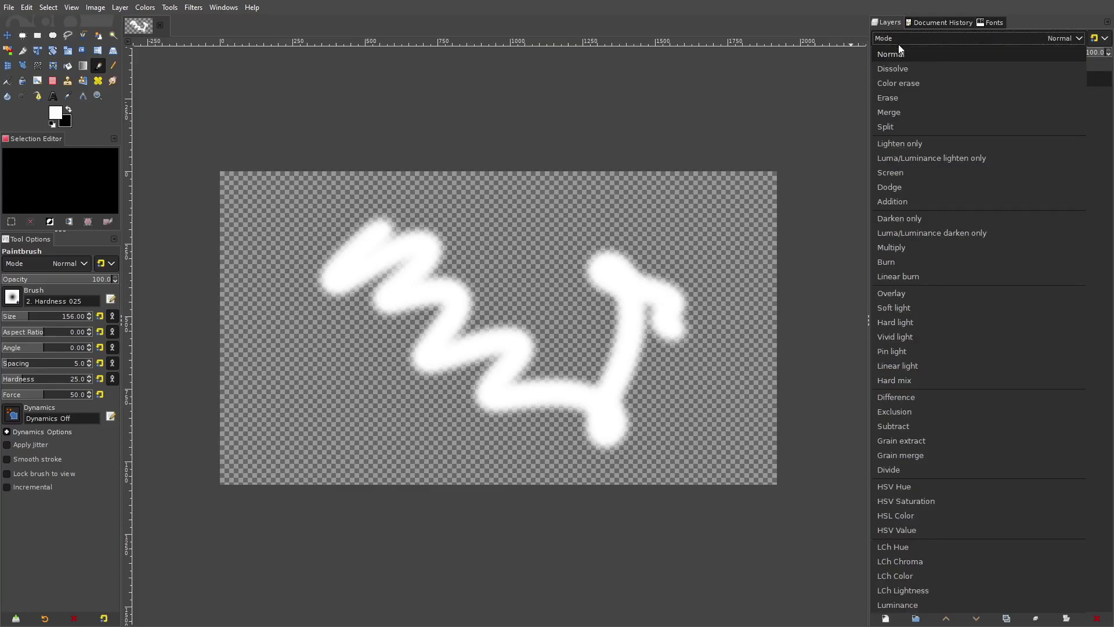
left_click(900, 50)
mouse_move(458, 223)
left_mouse_down()
mouse_move(600, 215)
mouse_move(573, 398)
mouse_move(478, 446)
mouse_move(557, 459)
left_mouse_up()
key("Delete")
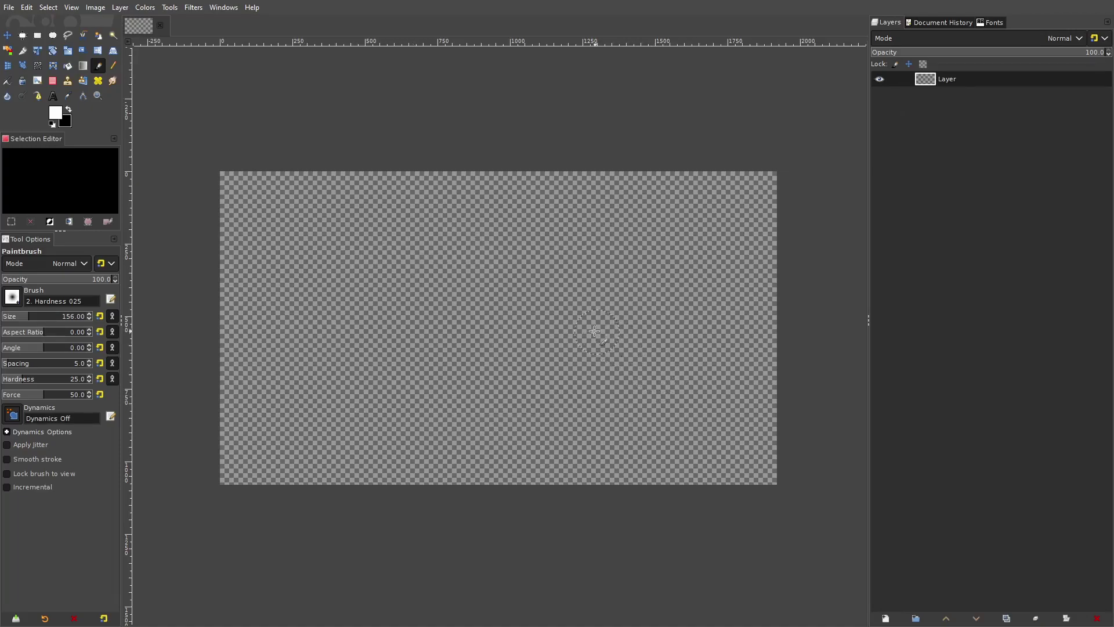
Turn on Snap to Grid, paint a test stroke and clear it from the layer.
left_click(72, 8)
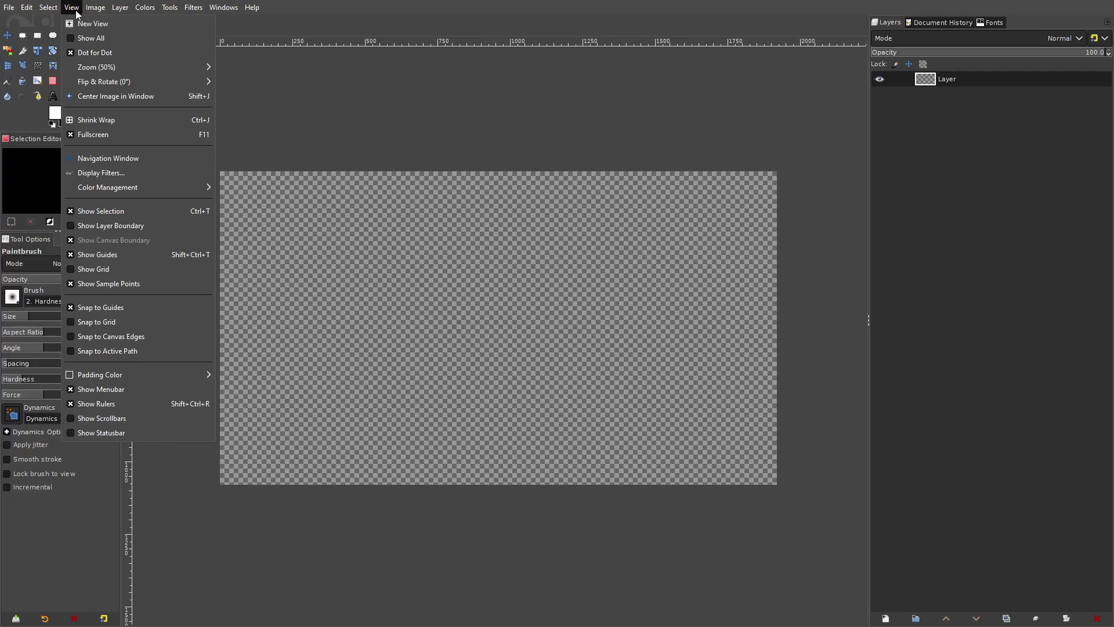
left_click(109, 321)
mouse_move(302, 210)
left_mouse_down()
mouse_move(403, 264)
mouse_move(440, 313)
mouse_move(509, 317)
left_mouse_up()
key("Delete")
Check the Snap to Grid setting and paint a soft, wavy white test stroke on the layer.
left_click(72, 8)
left_click(137, 323)
left_click(75, 15)
key("Escape")
scroll(345, 249, "up", 3)
mouse_move(349, 226)
left_mouse_down()
mouse_move(438, 297)
mouse_move(516, 276)
mouse_move(556, 227)
mouse_move(577, 224)
mouse_move(610, 251)
mouse_move(638, 337)
mouse_move(638, 399)
mouse_move(623, 420)
left_mouse_up()
Pick the 2. Hardness 100 brush and paint several diagonal test lines with Snap to Grid on.
left_click(11, 296)
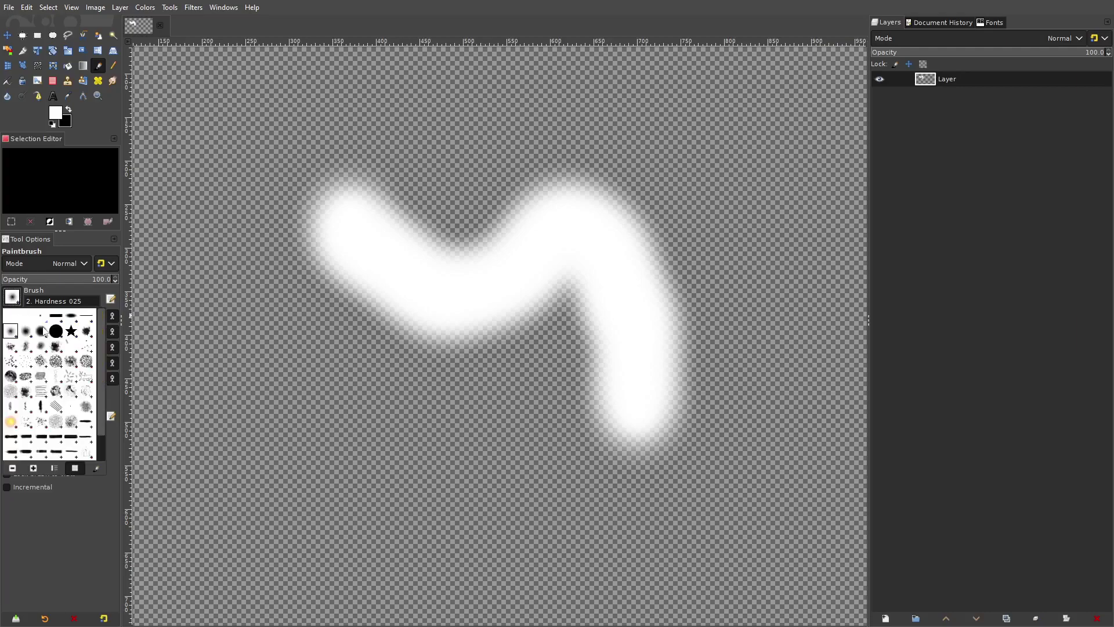
left_click(57, 332)
scroll(316, 181, "down", 5)
key("2")
mouse_move(330, 327)
left_mouse_down()
mouse_move(590, 398)
mouse_move(722, 463)
left_mouse_up()
key("1")
mouse_move(509, 318)
left_mouse_down()
mouse_move(559, 340)
mouse_move(761, 468)
left_mouse_up()
scroll(760, 467, "right", 5)
left_click_drag(373, 137, 734, 433)
scroll(734, 432, "right", 3)
left_click_drag(378, 107, 792, 450)
scroll(535, 244, "right", 1)
scroll(535, 244, "down", 2)
scroll(557, 279, "up", 3)
scroll(592, 336, "down", 4)
scroll(628, 390, "up", 4)
scroll(628, 390, "down", 2)
scroll(532, 319, "up", 2)
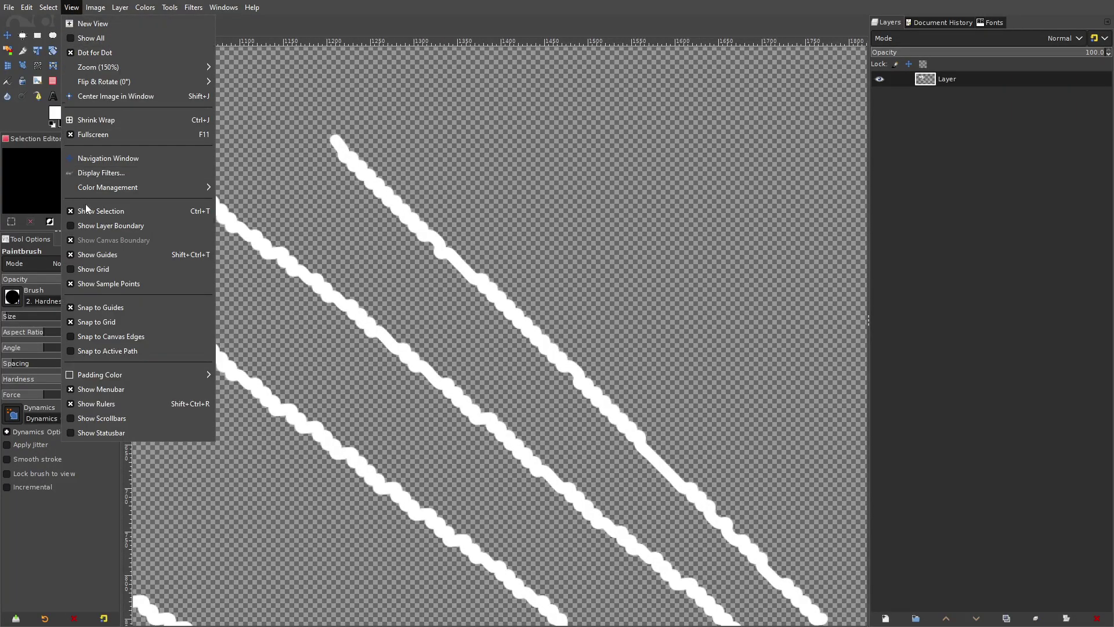
Turn off Snap to Grid and paint another diagonal test line.
left_click(97, 322)
key("1")
left_click_drag(414, 167, 698, 444)
Undo all the test strokes on the layer.
key("minus")
key("minus")
key("ctrl+z")
key("ctrl+z")
key("ctrl+z")
key("ctrl+z")
key("ctrl+z")
key("ctrl+z")
key("ctrl+z")
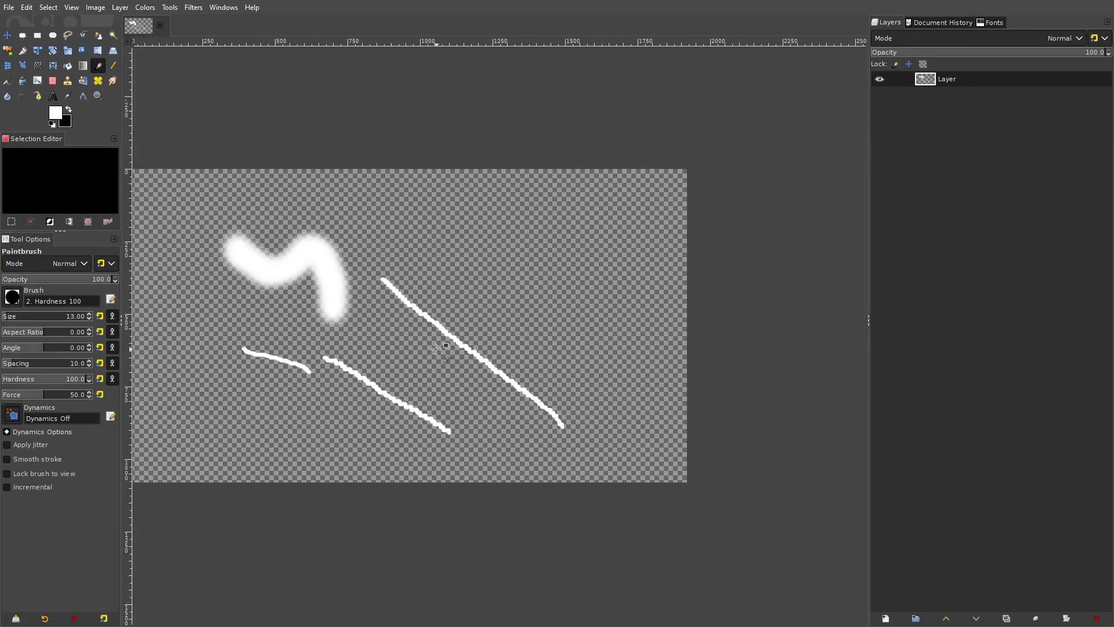
mouse_move(407, 337)
left_mouse_down()
mouse_move(531, 352)
mouse_move(498, 353)
left_mouse_up()
key("plus")
Set the brush size to 44, paint a test stroke without grid snapping and undo it.
left_click(52, 8)
mouse_move(70, 10)
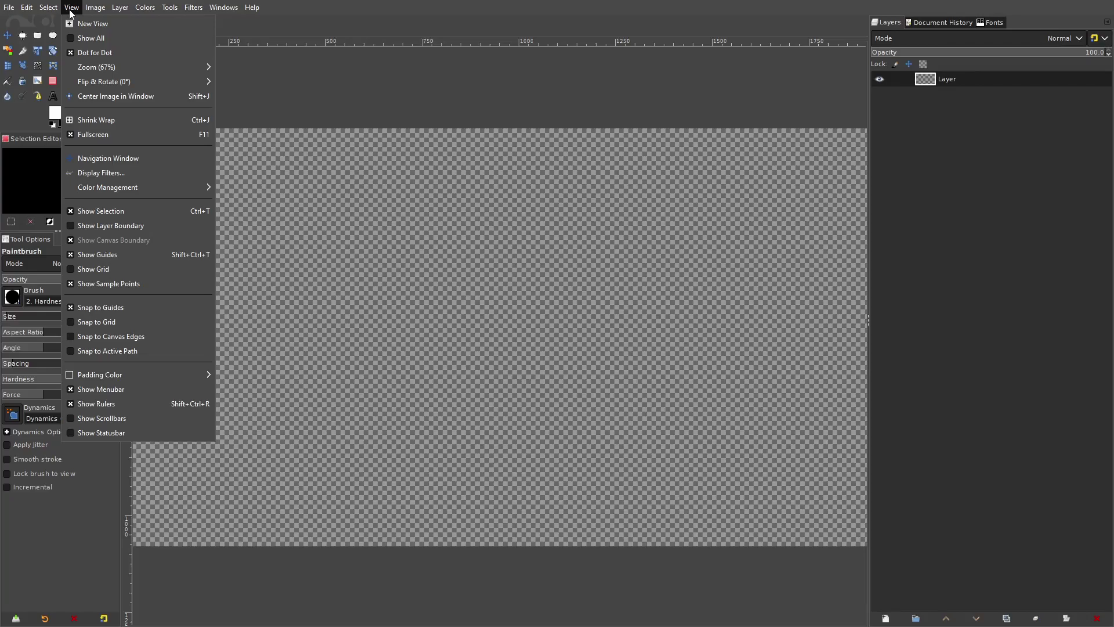
left_click(23, 309)
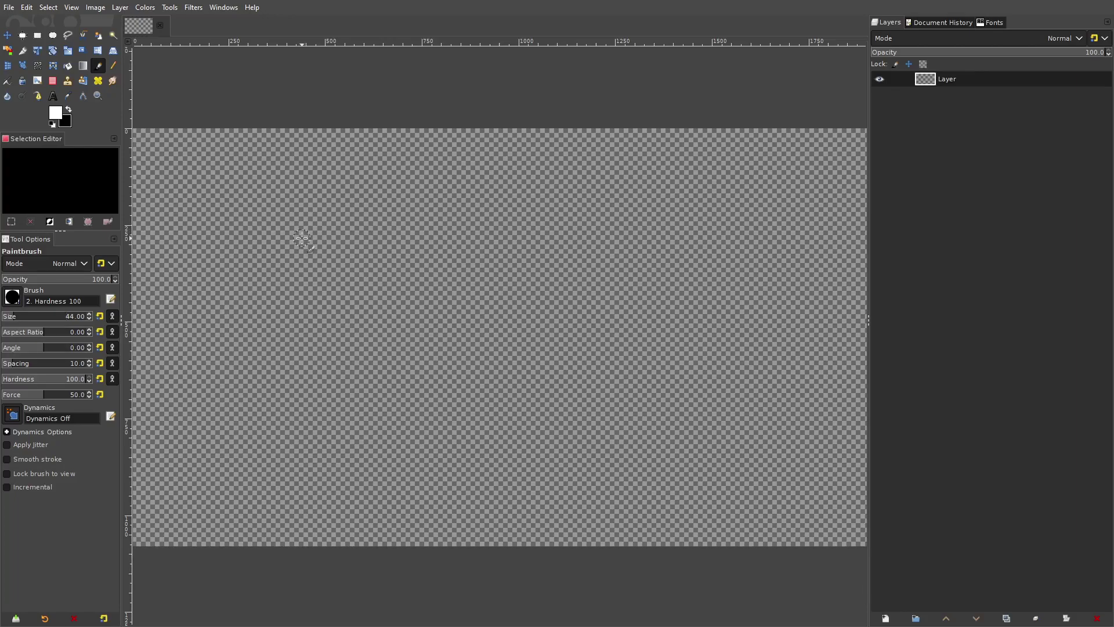
mouse_move(282, 218)
left_mouse_down()
mouse_move(370, 277)
mouse_move(479, 390)
left_mouse_up()
key("ctrl+z")
Review the Snap to Grid option and the layer's blend mode list without changing either.
left_click(74, 9)
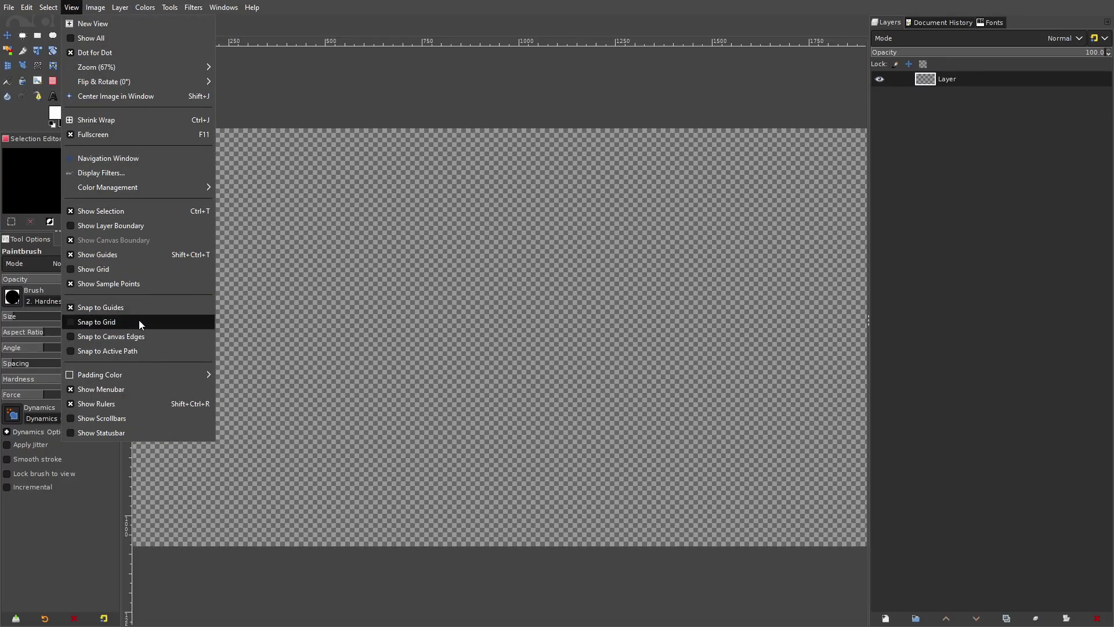
left_click(900, 33)
left_click(900, 35)
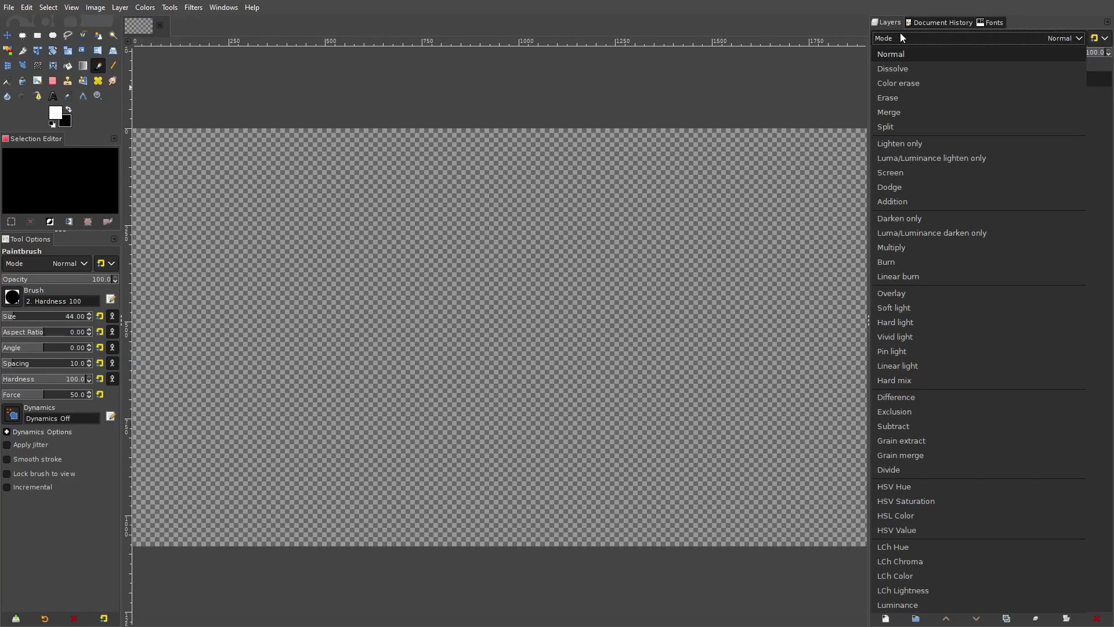
left_click(164, 338)
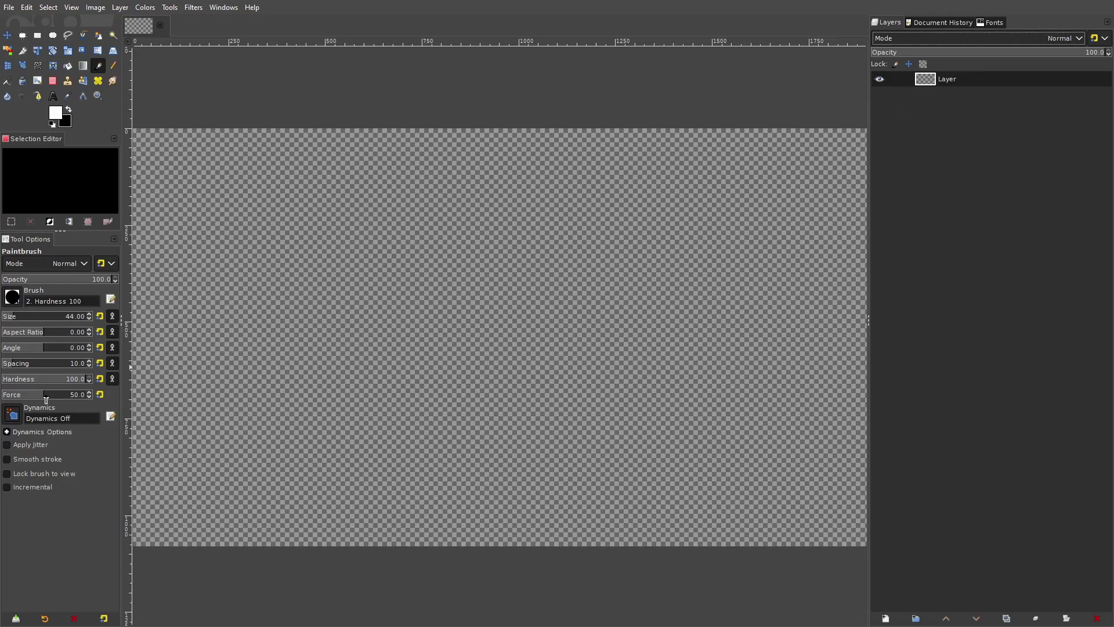
Paint test strokes with progressively lower brush Force, undo each one and reset Force to 50.
left_click(24, 396)
left_click_drag(395, 224, 519, 413)
key("ctrl+z")
left_click(7, 397)
left_click_drag(307, 218, 742, 405)
key("ctrl+z")
left_click(3, 398)
left_click(100, 396)
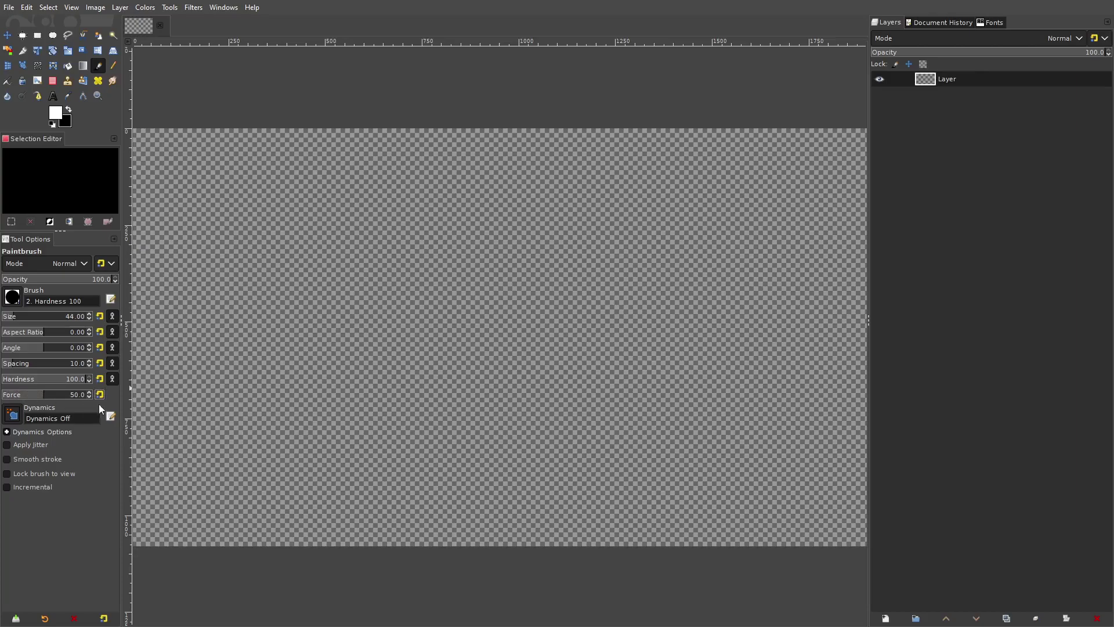
scroll(535, 368, "down", 1)
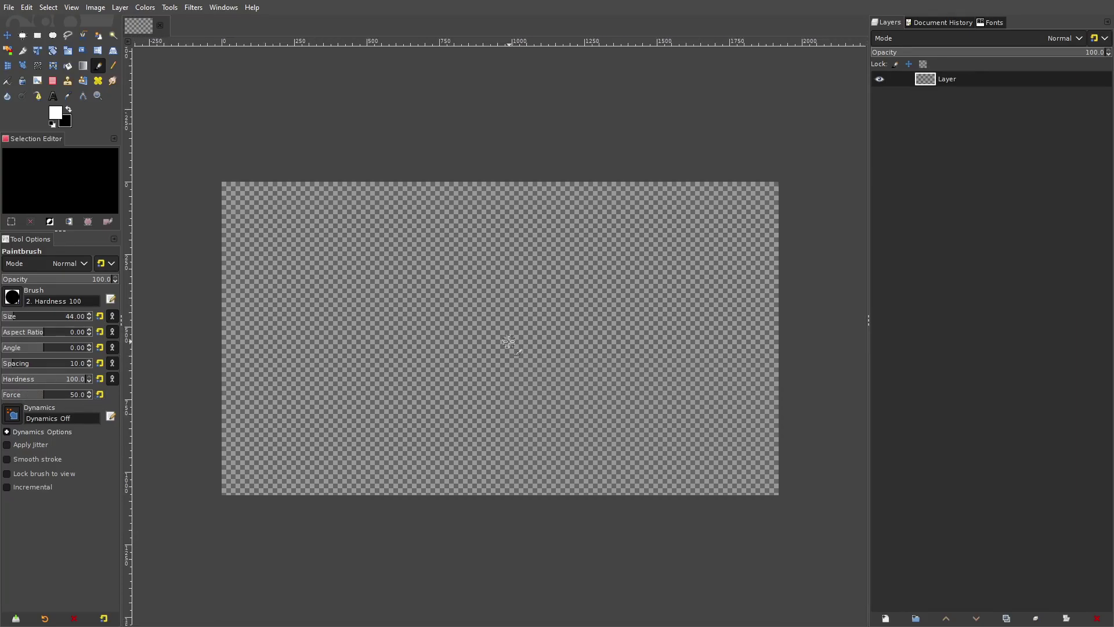